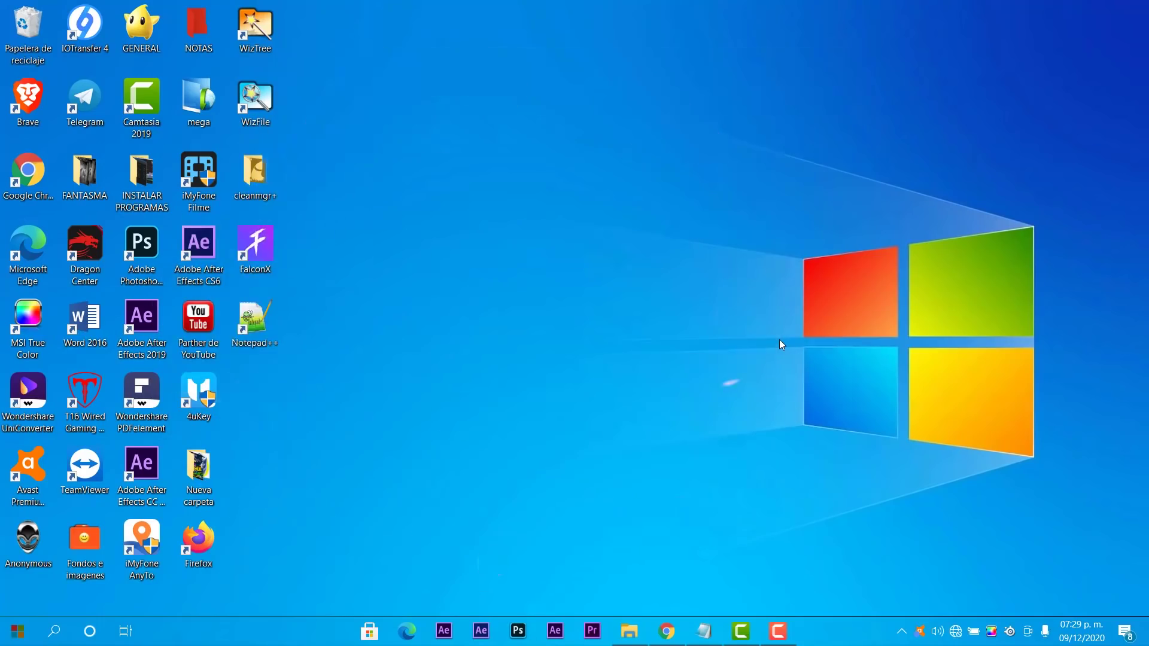
Step: Open Task Manager and move its window to the middle of the desktop
right_click(855, 622)
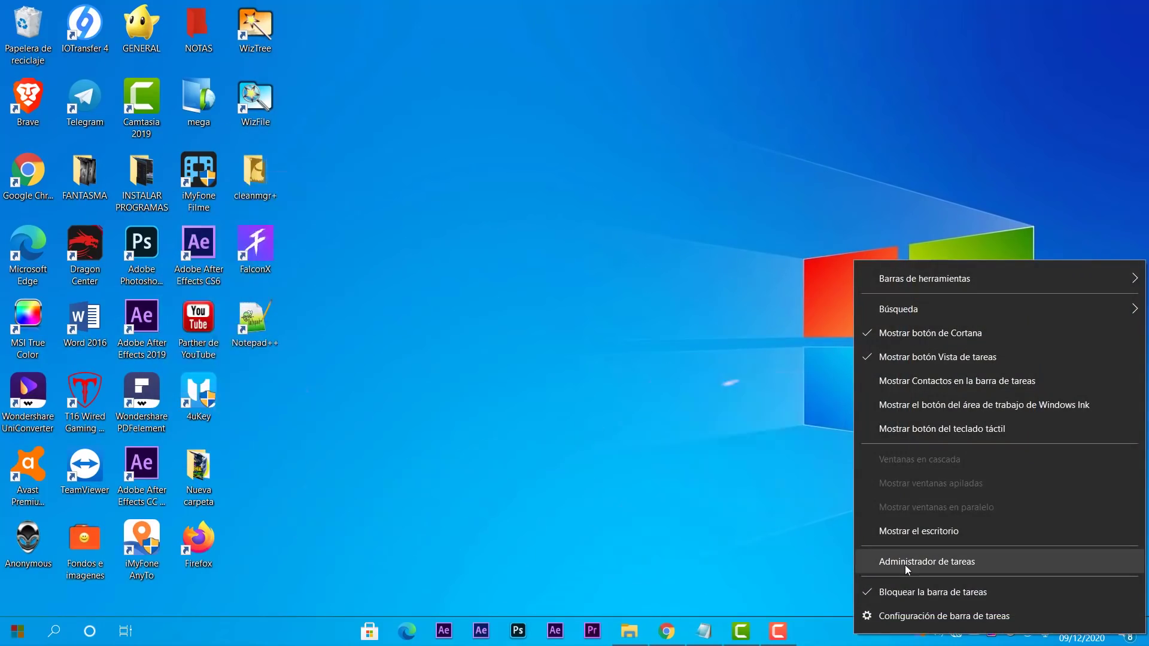
click(904, 565)
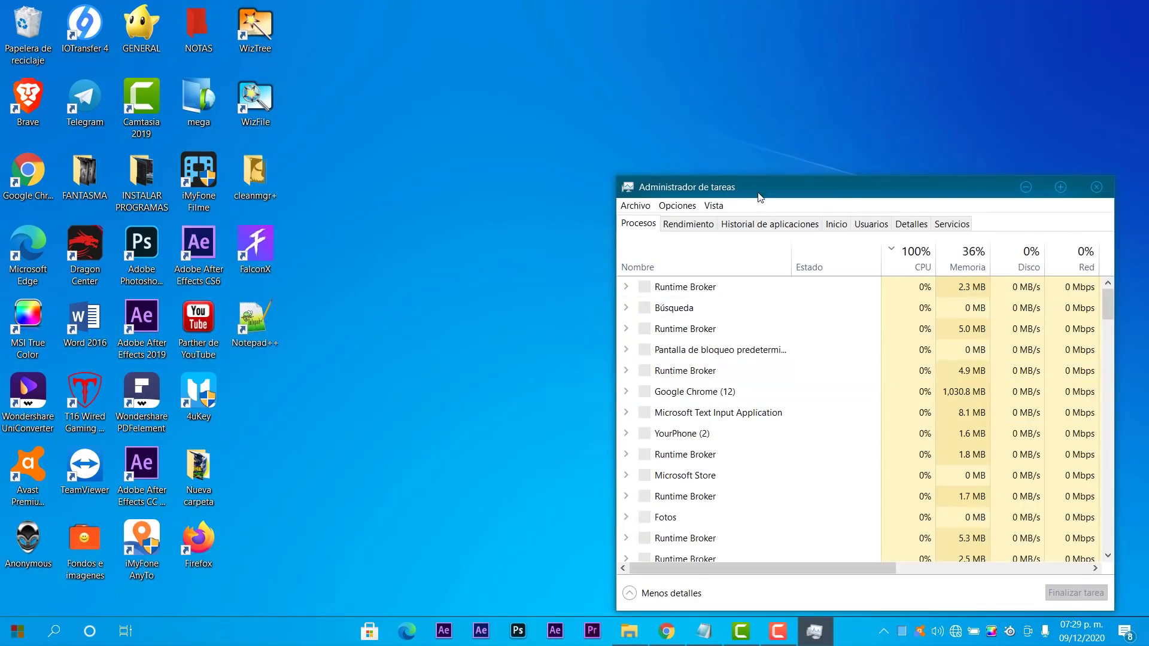
drag(748, 180, 467, 64)
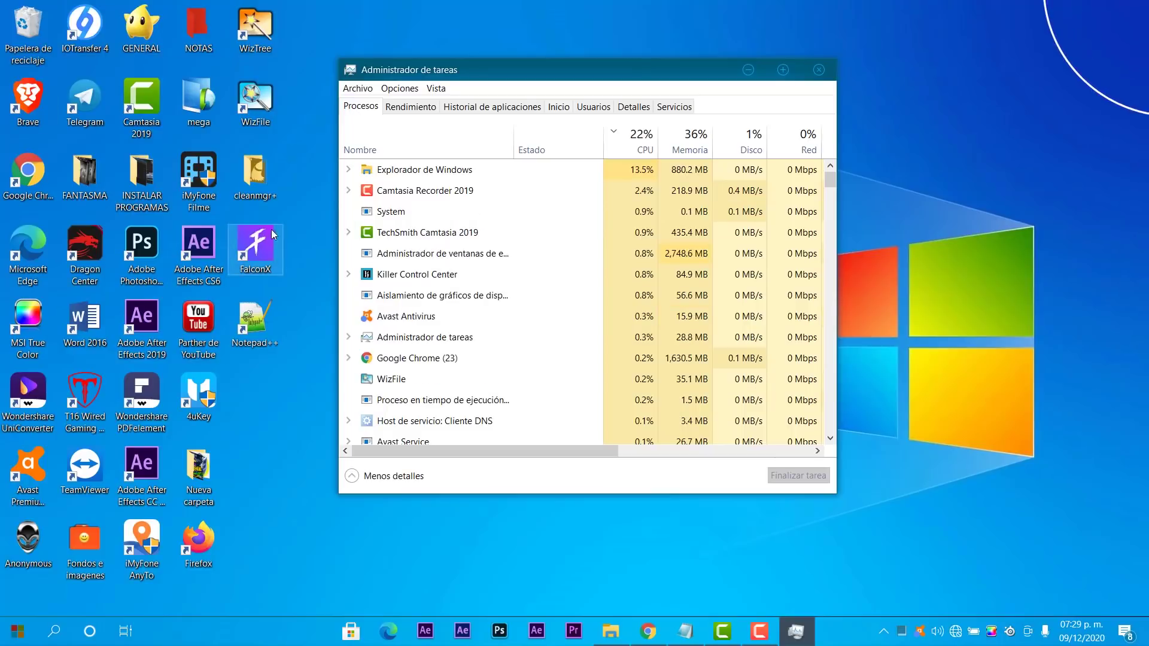
key(super)
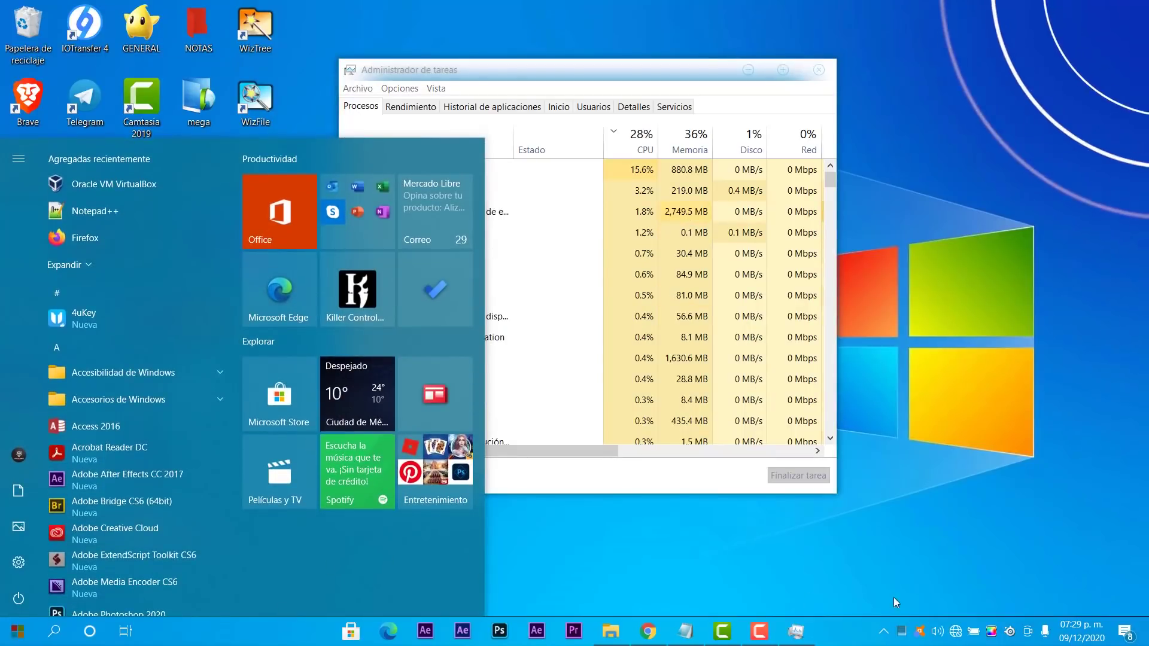
key(super)
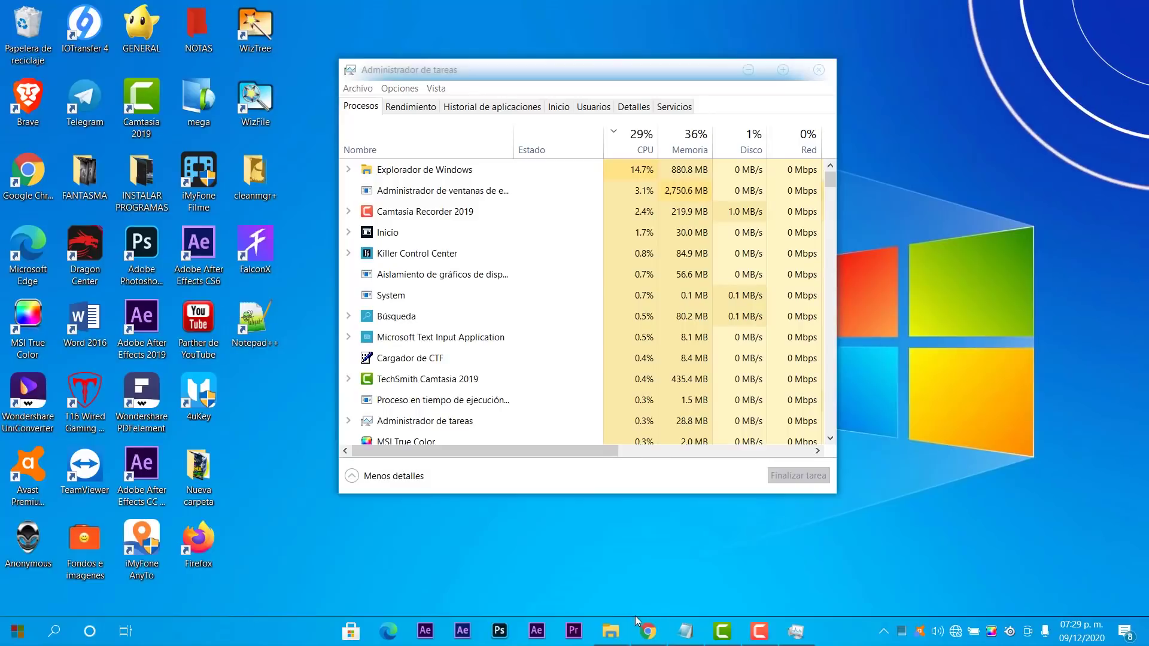
click(610, 631)
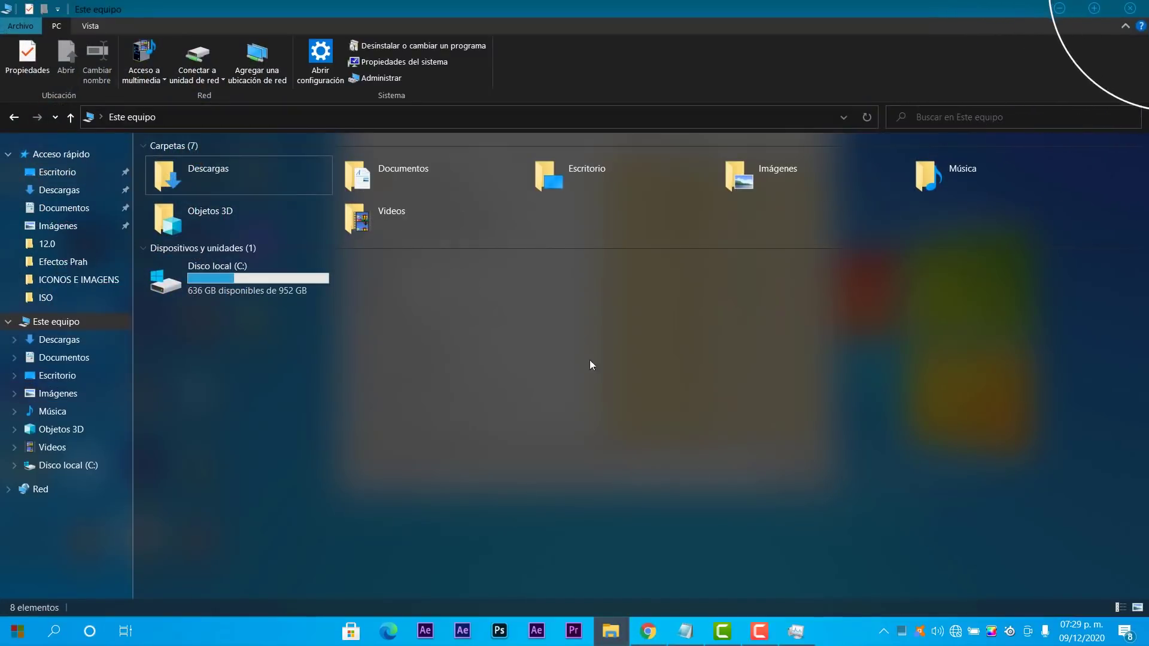
key(alt+F4)
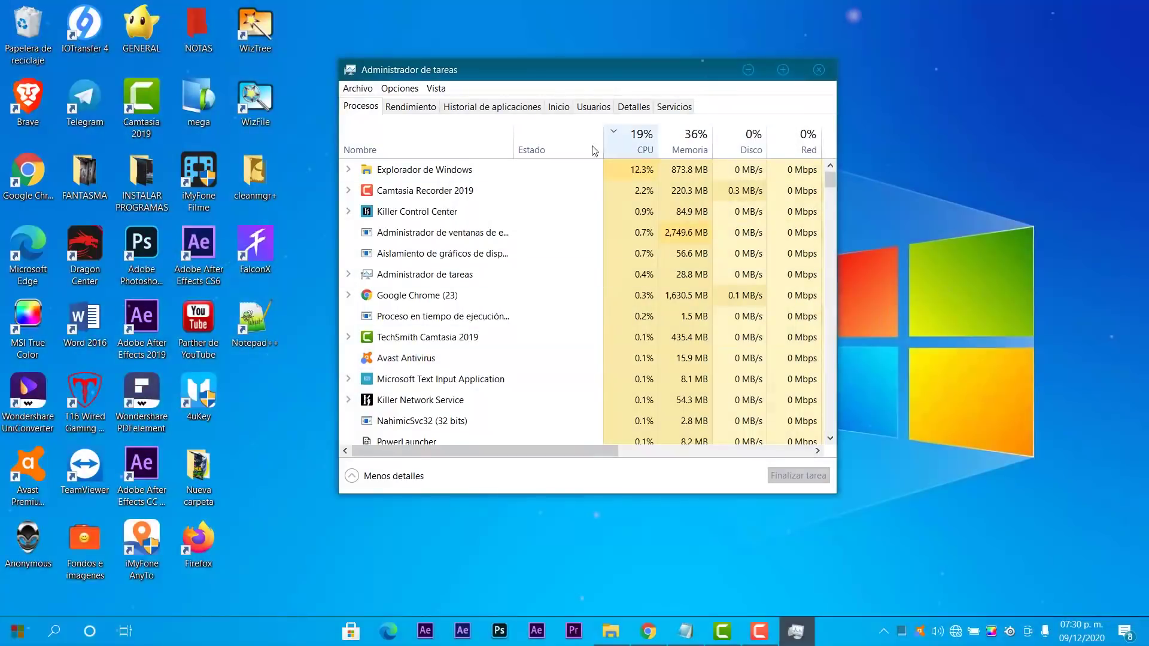
Step: Disable Adobe Creative Cloud and Adobe GC Invoker Utility in Task Manager's list of startup programs
click(565, 107)
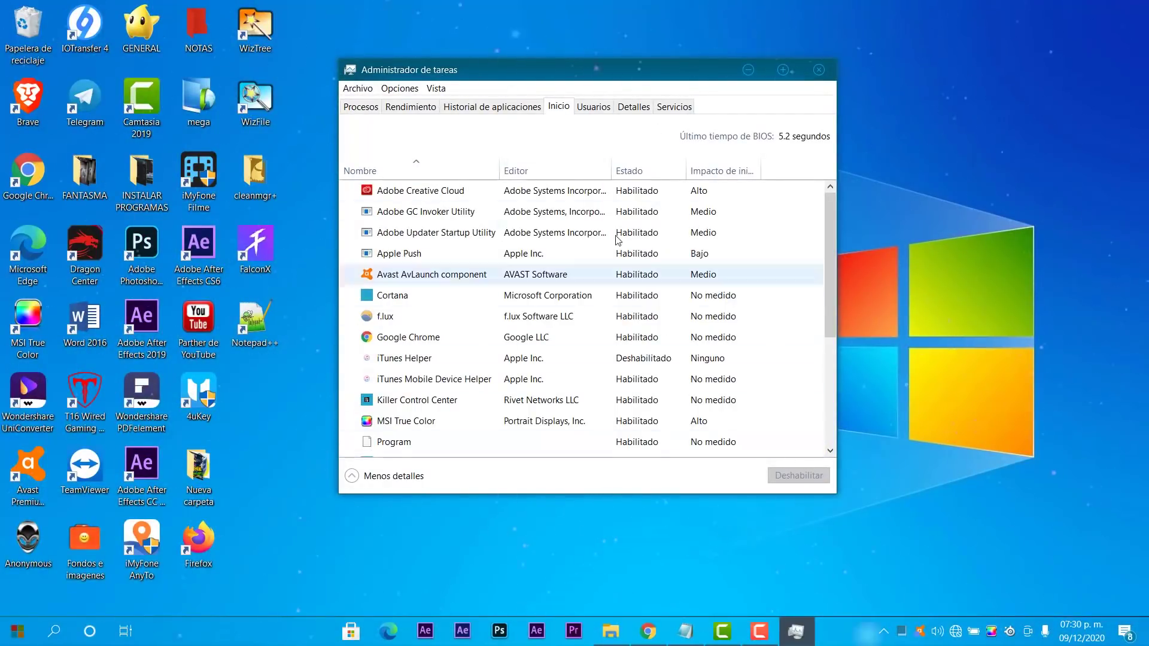
drag(546, 76, 496, 104)
scroll(577, 307, down, 2)
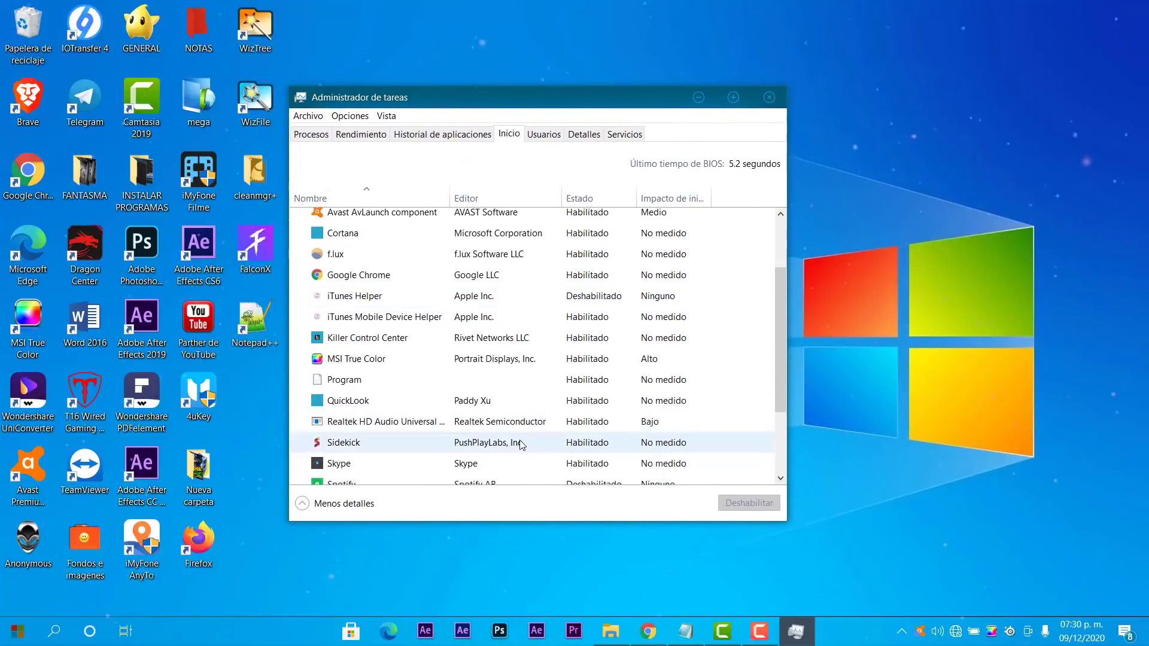
scroll(479, 341, up, 2)
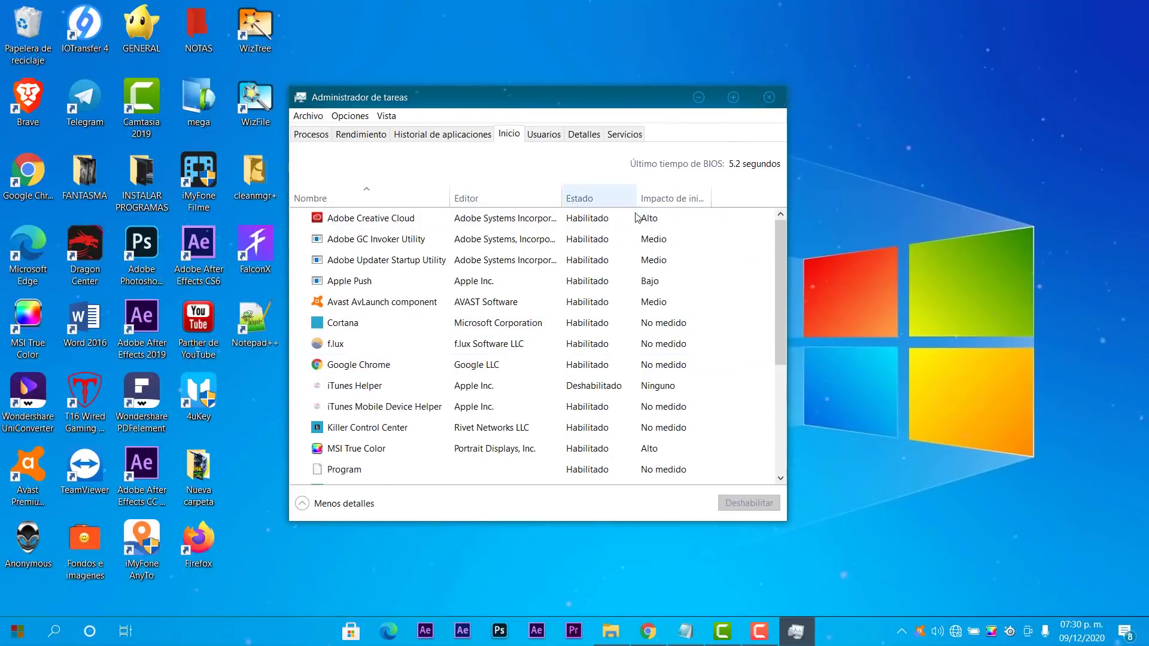
click(658, 225)
right_click(656, 221)
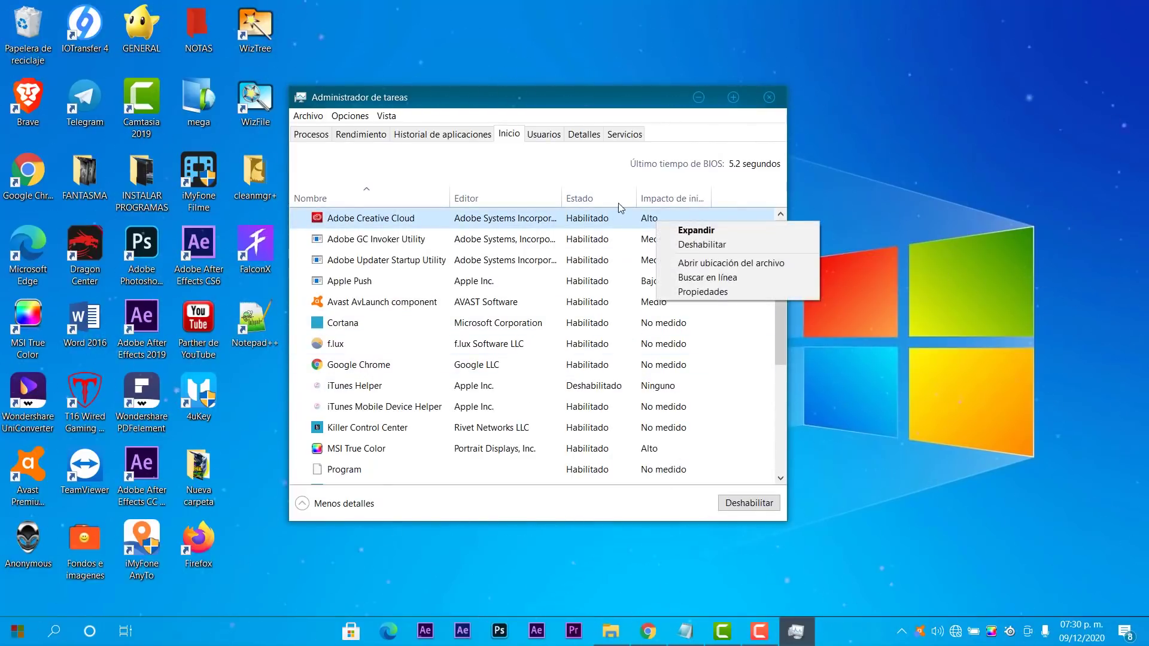
click(710, 245)
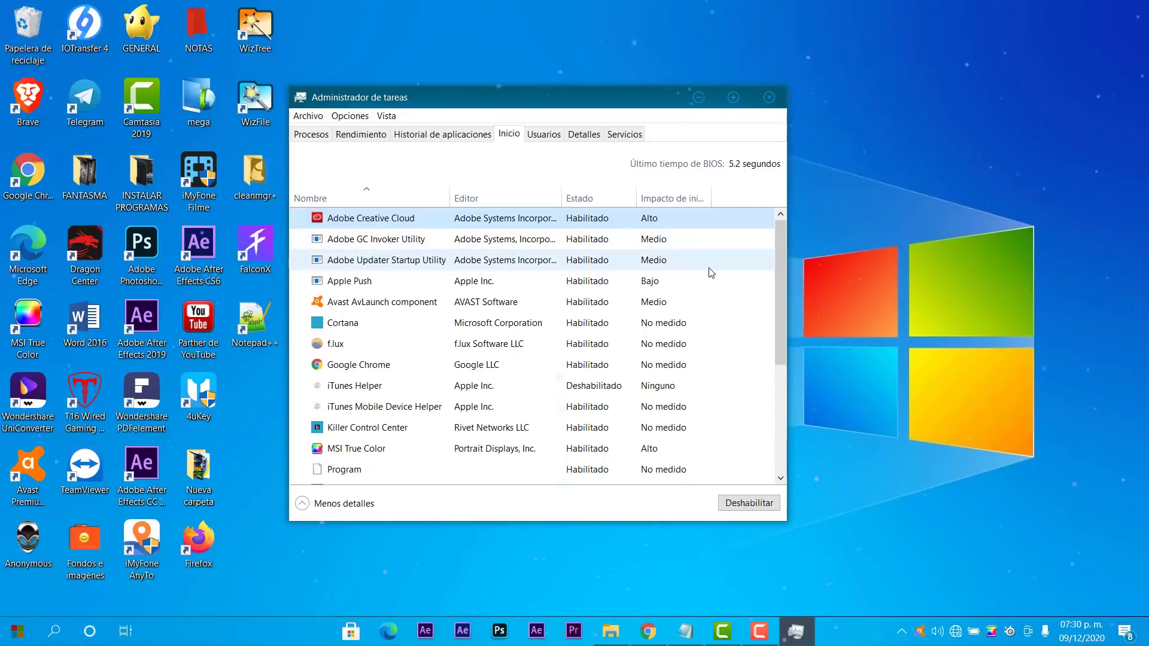
click(607, 239)
right_click(607, 240)
click(665, 245)
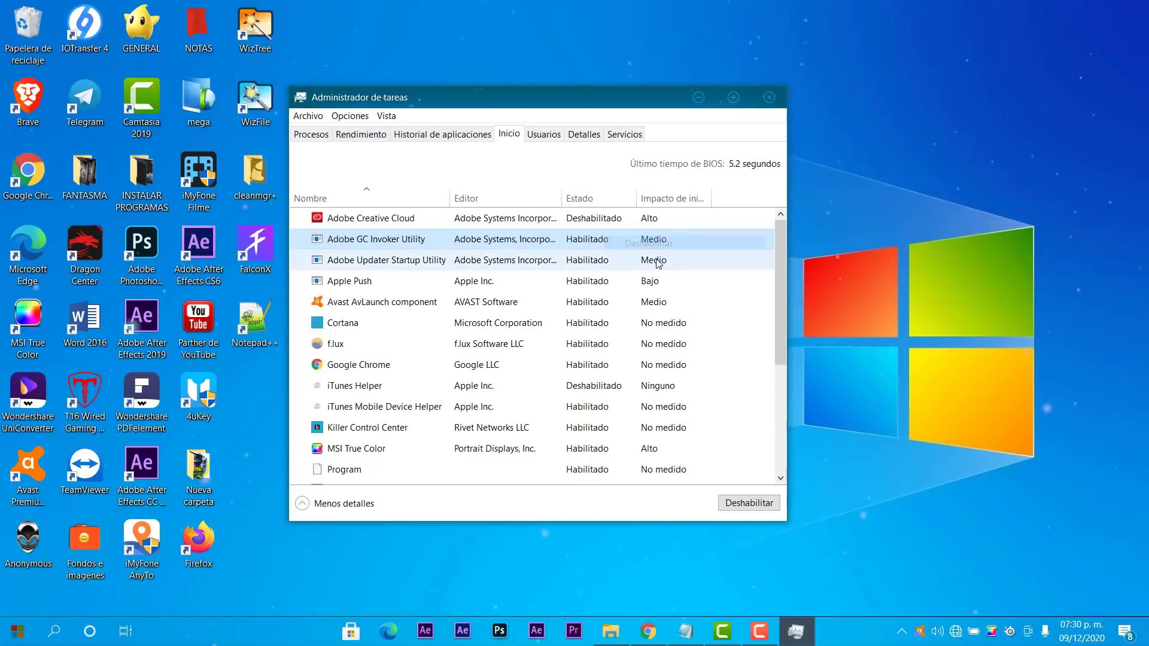
Step: Disable Cortana in the startup programs and leave iTunes Mobile Device Helper enabled
scroll(592, 300, down, 1)
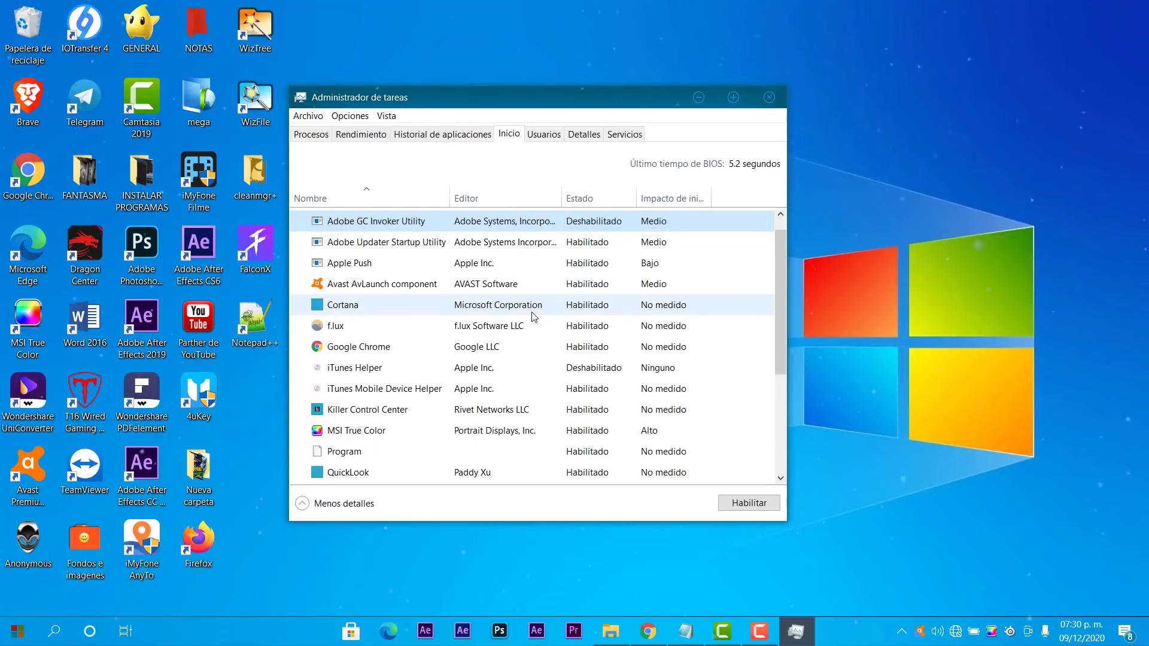
right_click(592, 310)
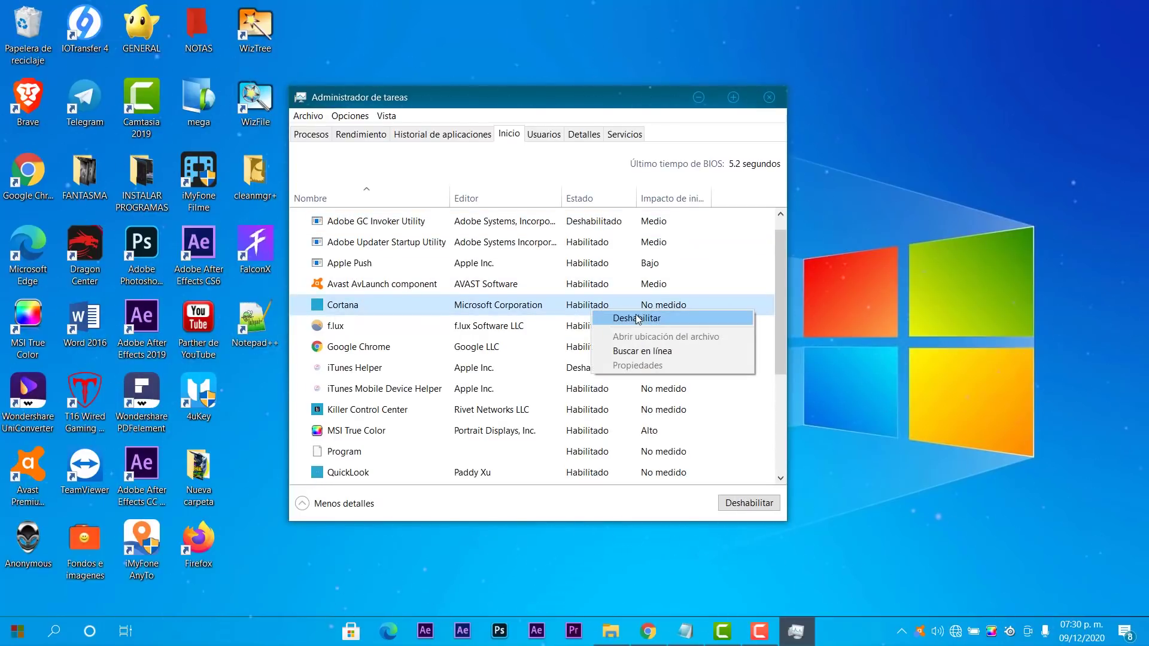
click(638, 318)
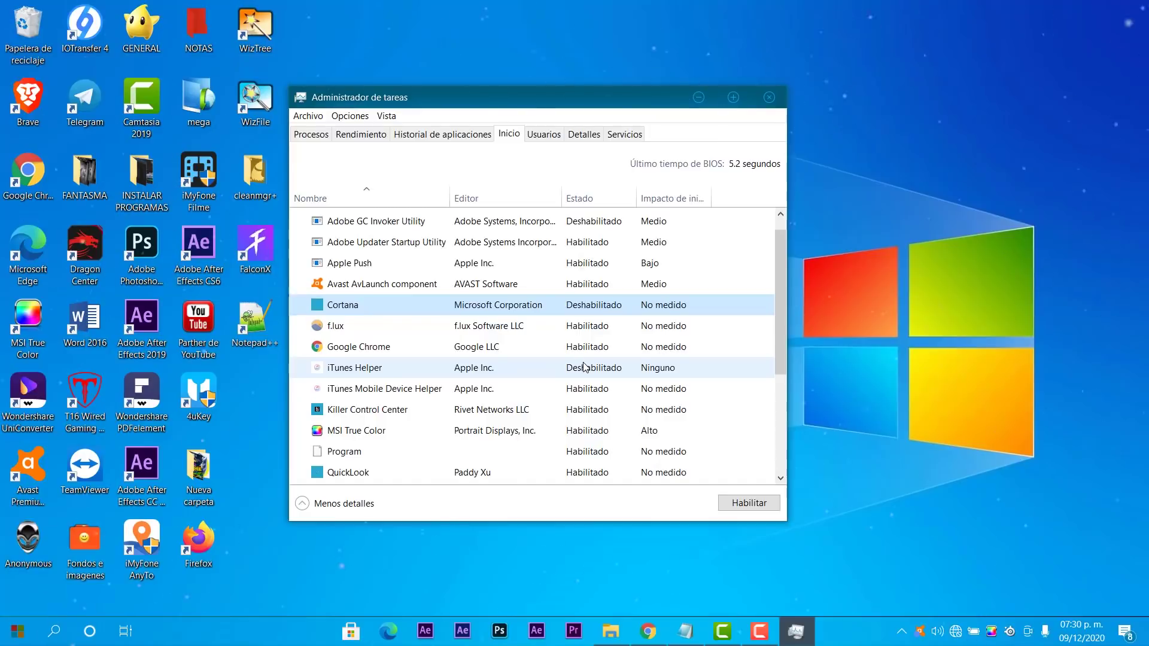
right_click(586, 382)
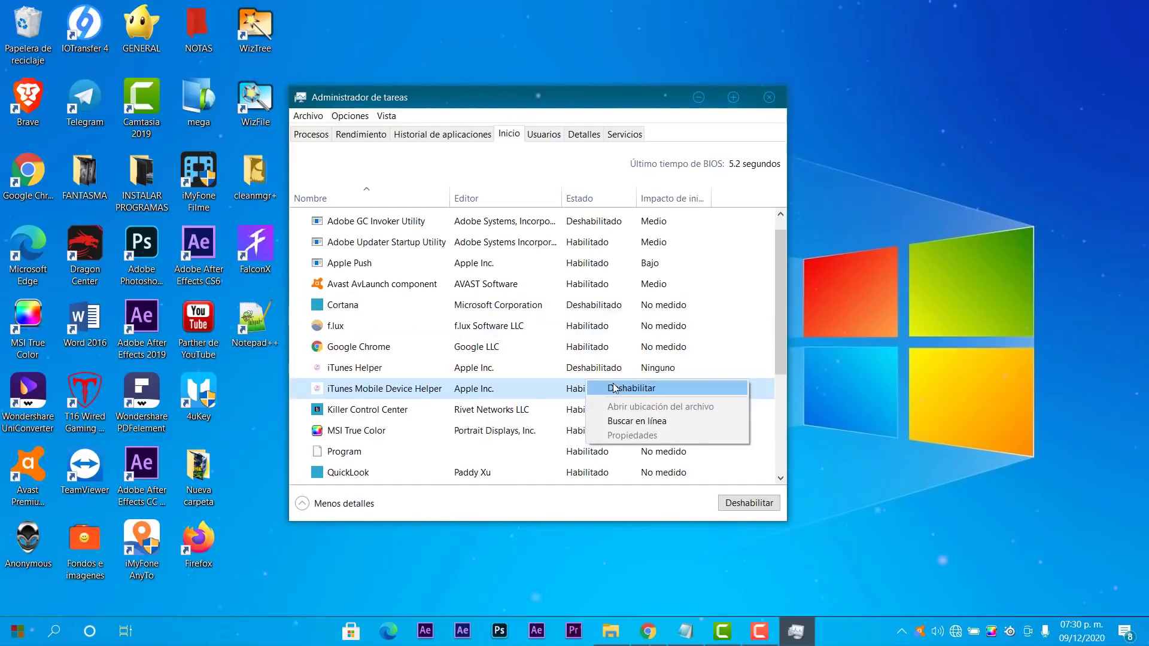
key(Escape)
Step: Disable Killer Control Center and Sidekick in the list of startup programs
scroll(543, 406, down, 1)
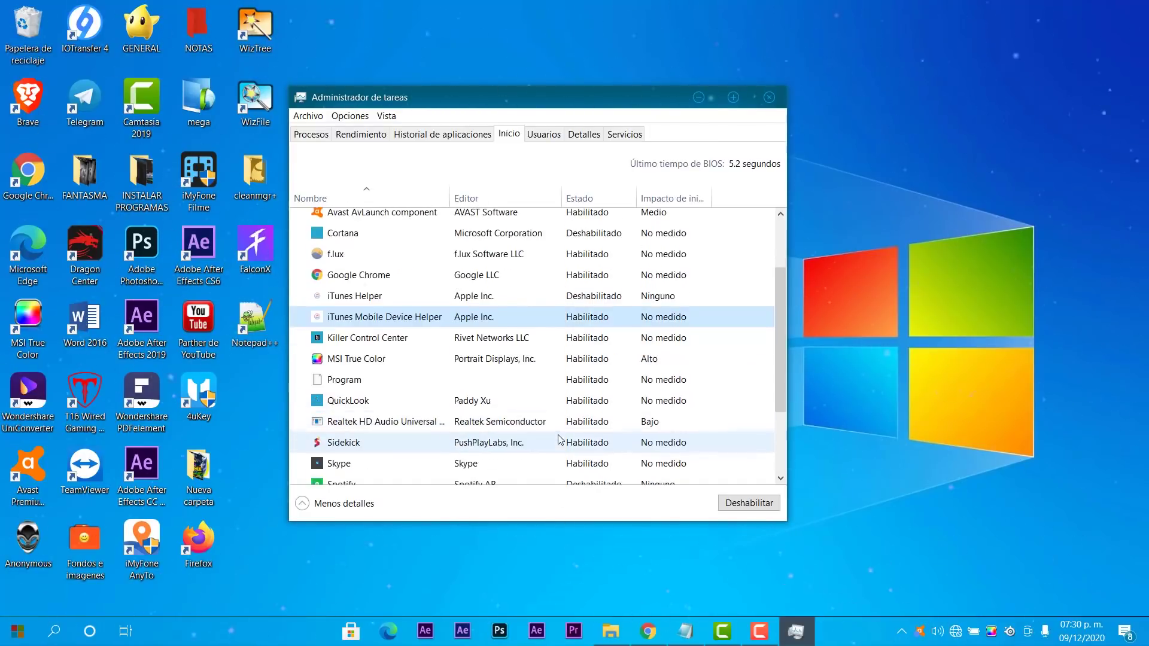
right_click(575, 337)
key(Escape)
scroll(583, 339, down, 2)
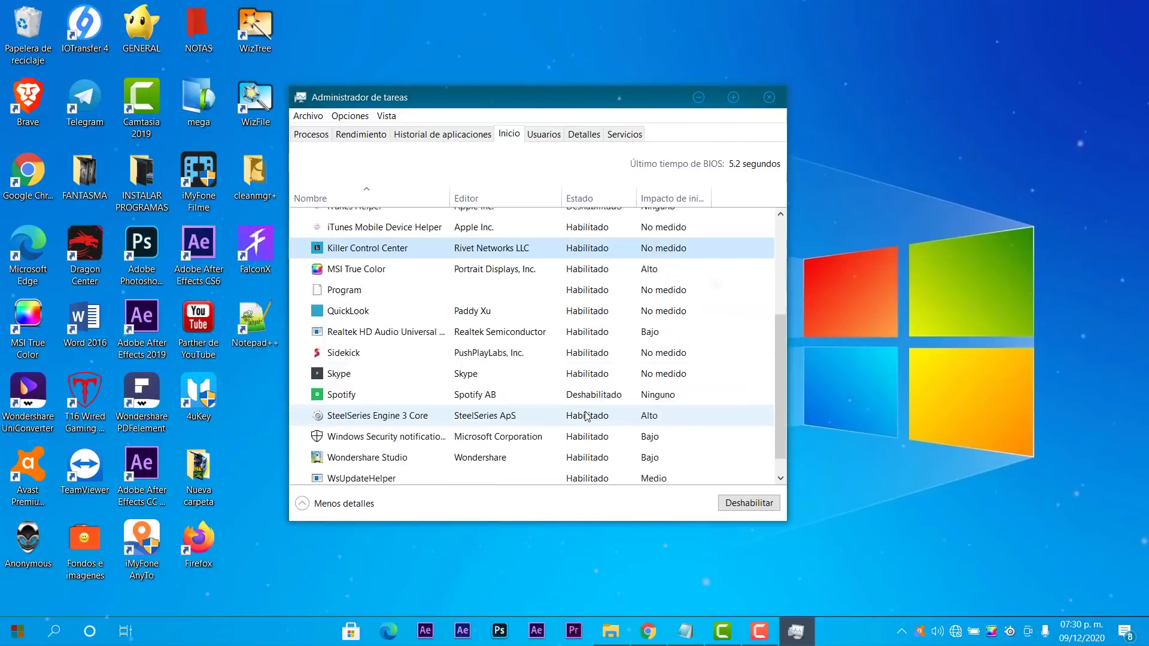
right_click(586, 340)
key(Escape)
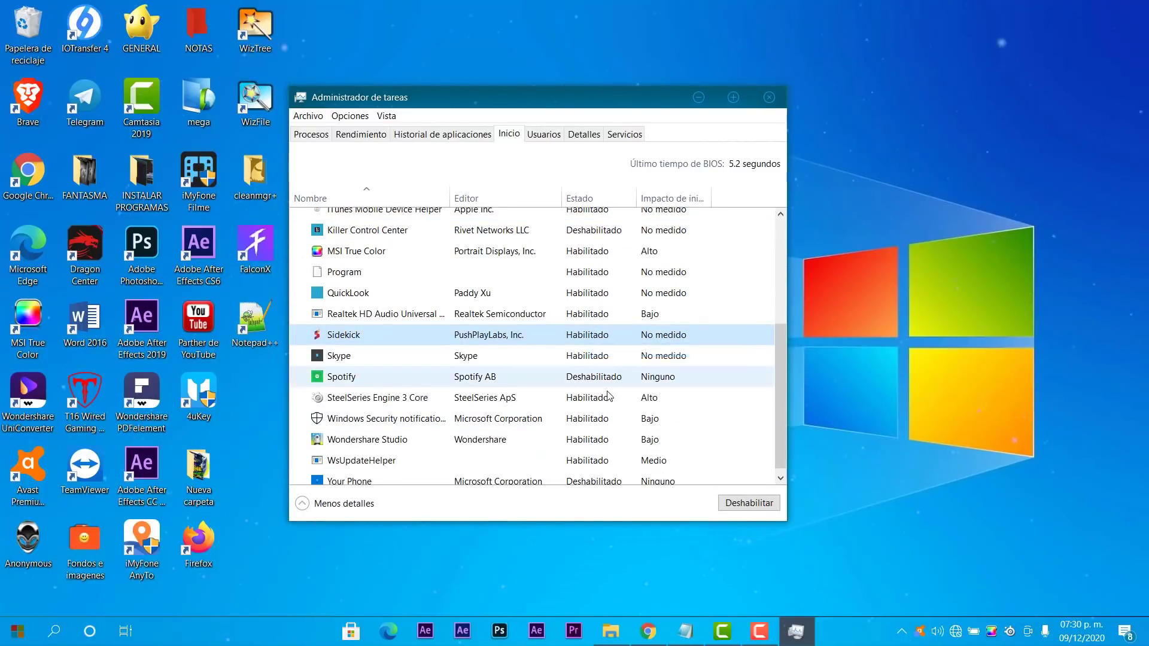
Step: Disable Skype and Wondershare Studio in the list of startup programs
scroll(609, 349, down, 1)
right_click(622, 350)
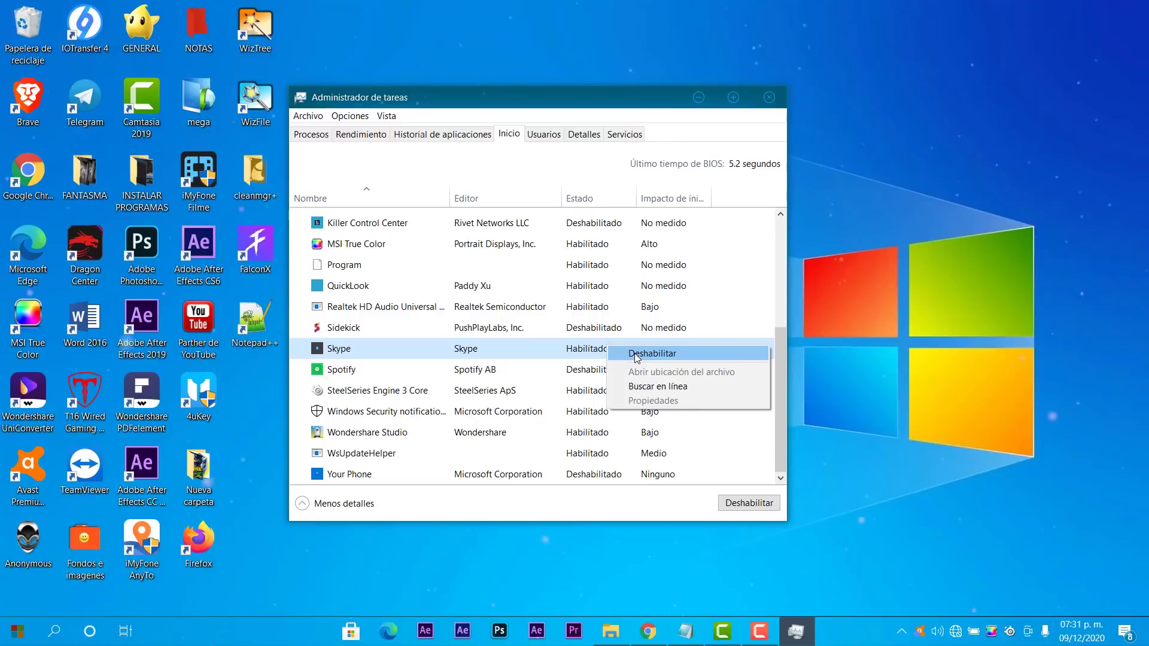
click(636, 354)
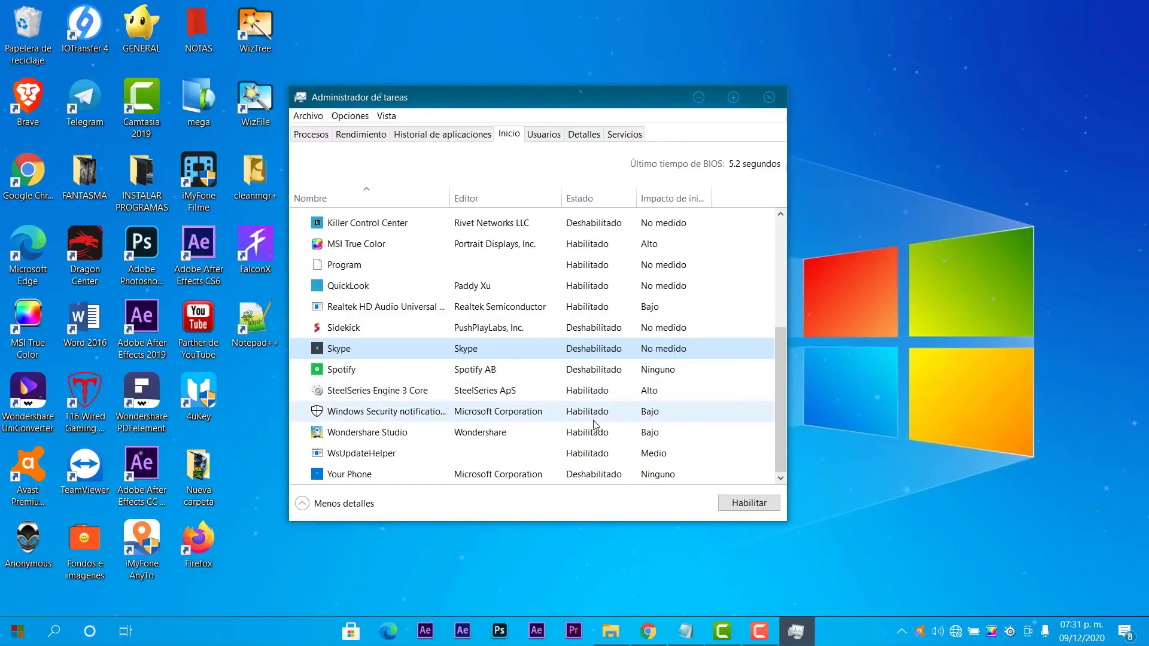
right_click(590, 441)
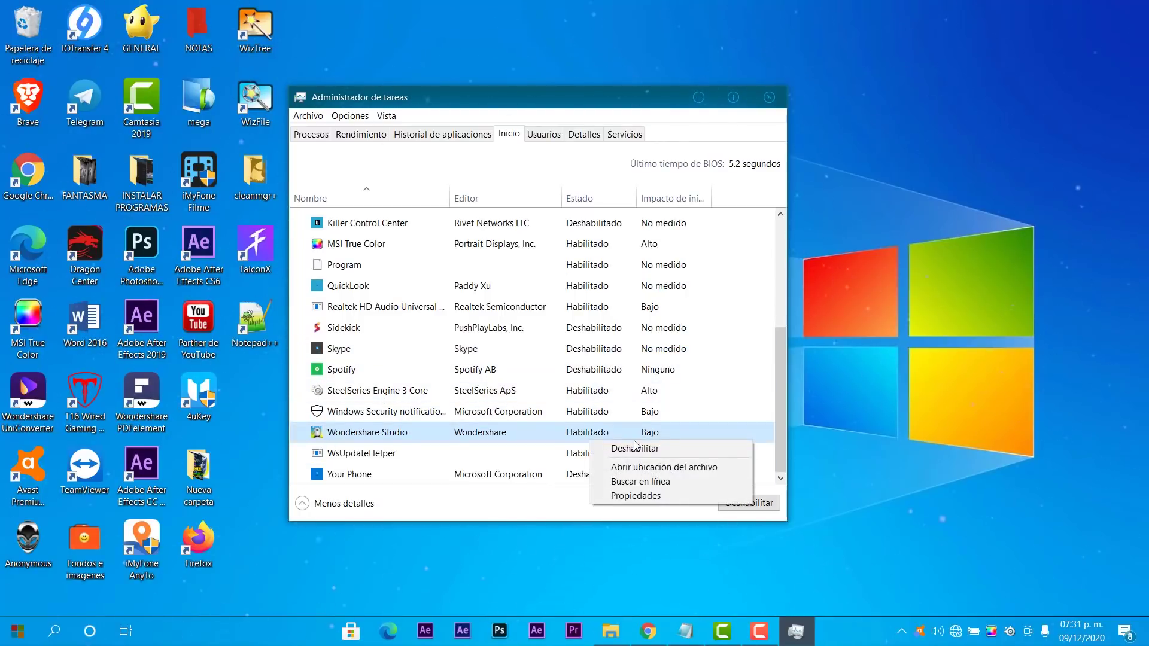
click(636, 448)
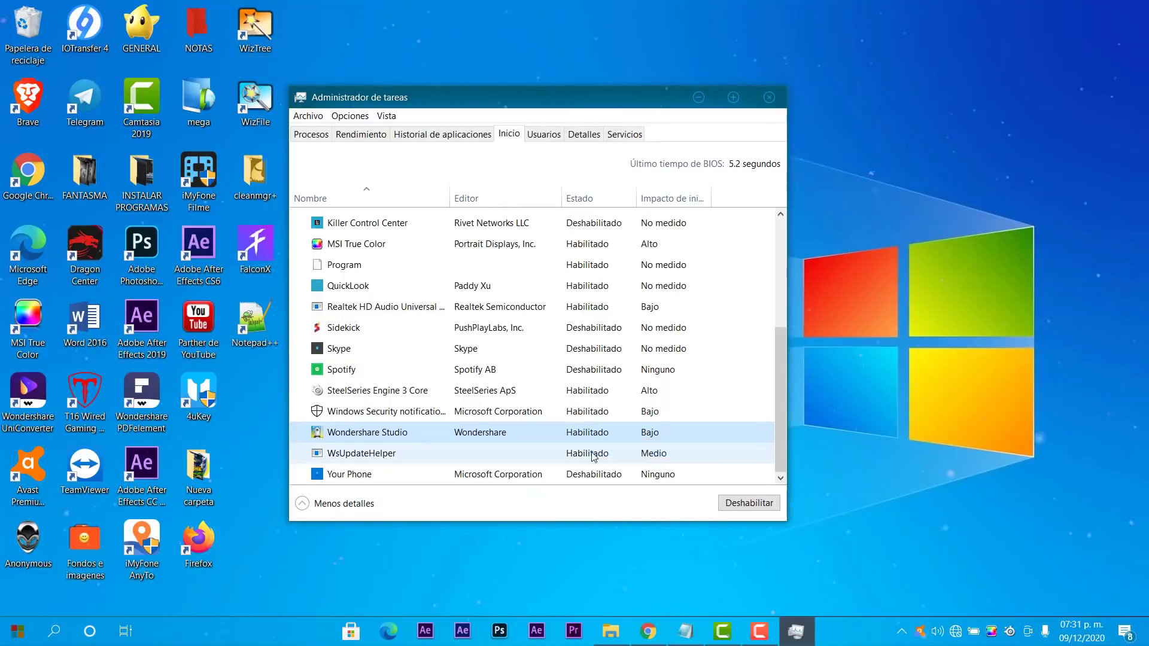
Step: Review the status of the startup programs from Your Phone back through the whole list, and close Task Manager
right_click(569, 472)
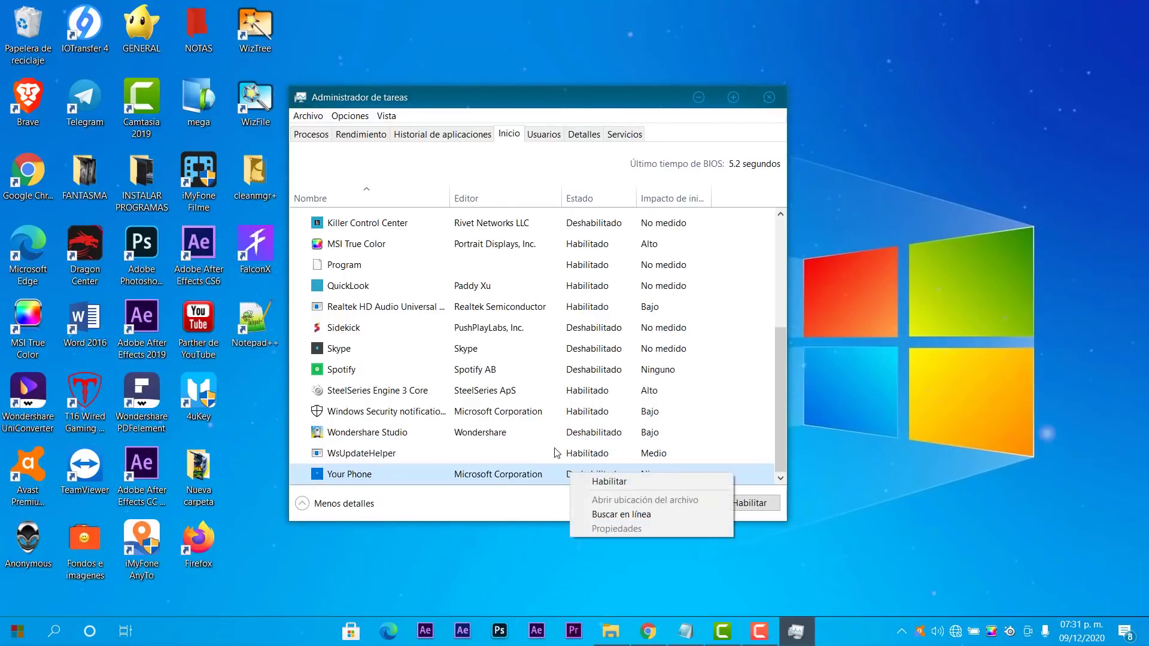
click(592, 481)
scroll(572, 386, up, 2)
scroll(573, 385, up, 2)
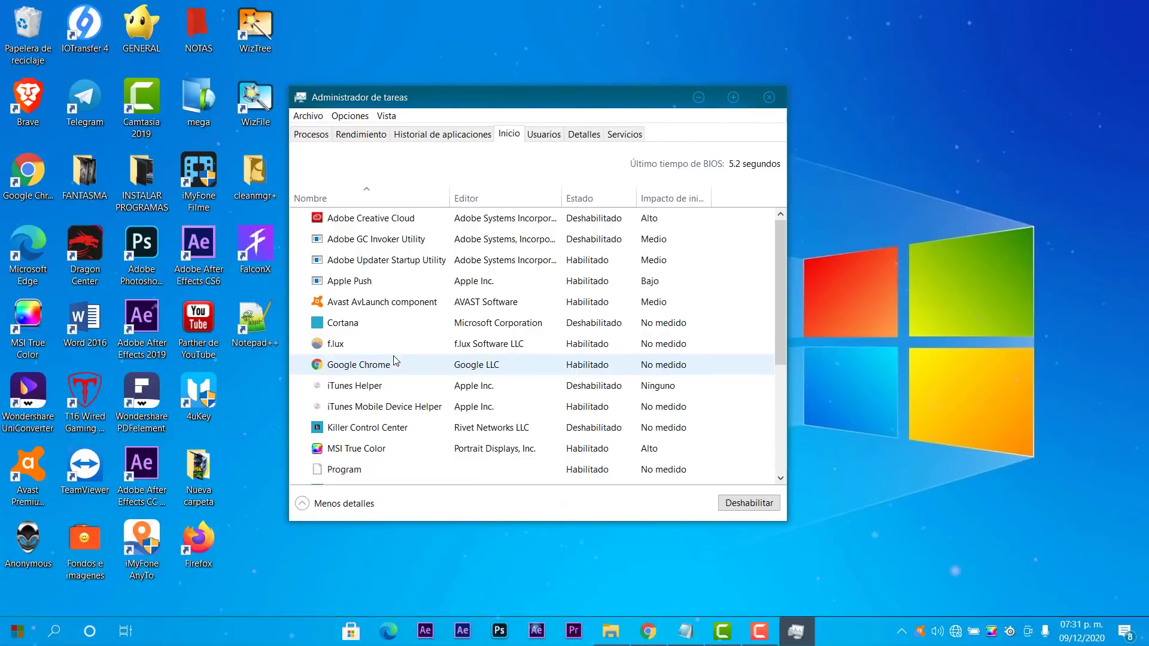
scroll(518, 453, down, 3)
click(519, 453)
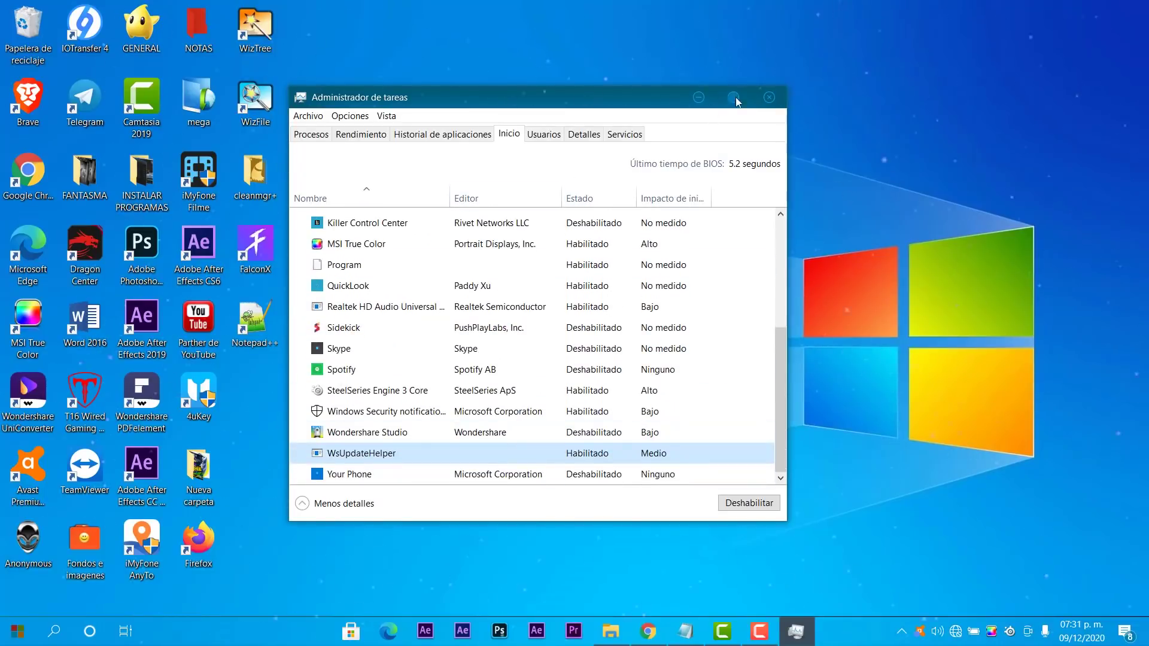
click(760, 96)
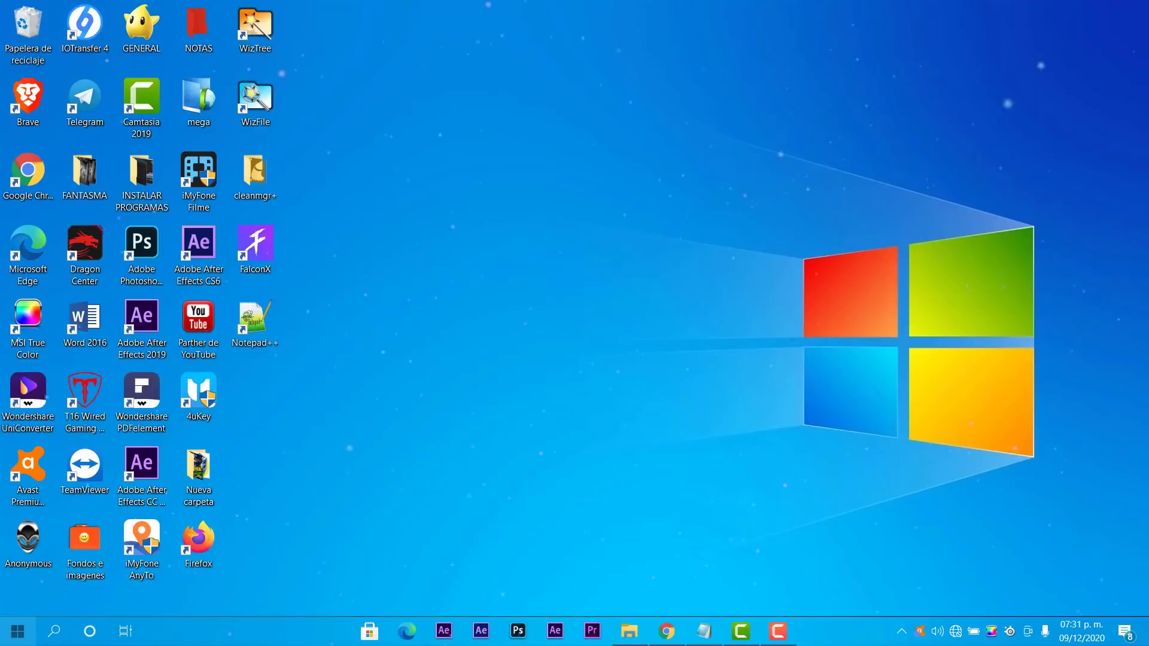
Step: From the system's power and sleep settings, open the power-button action options and unlock the currently unavailable shutdown settings
key(super)
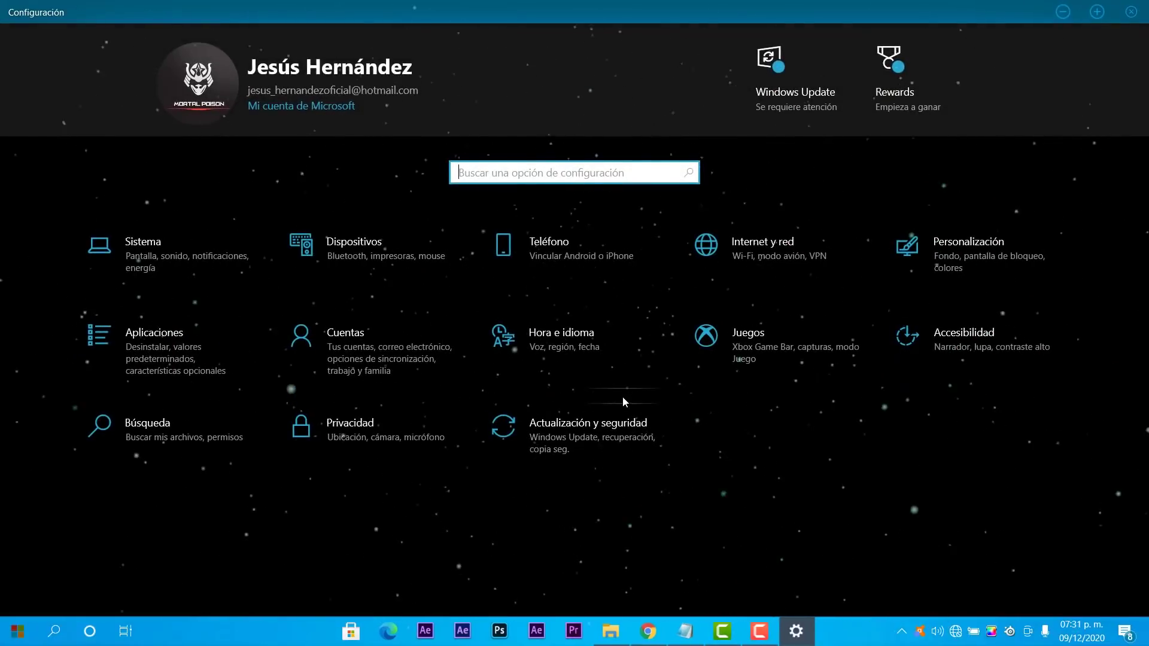
click(127, 258)
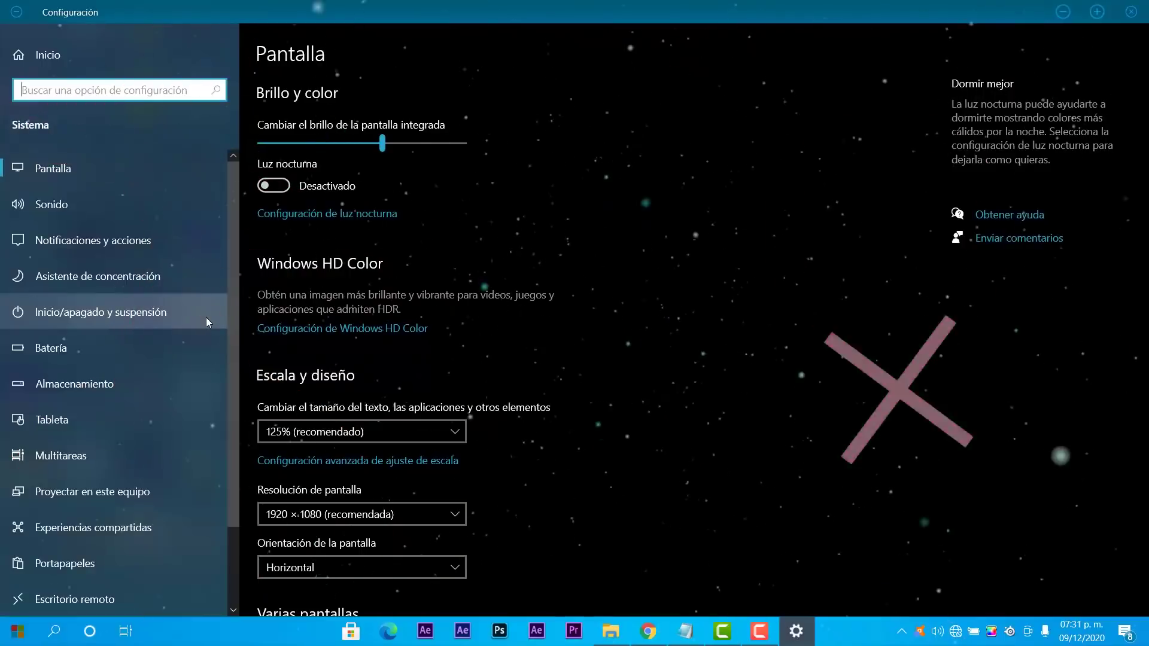
click(206, 317)
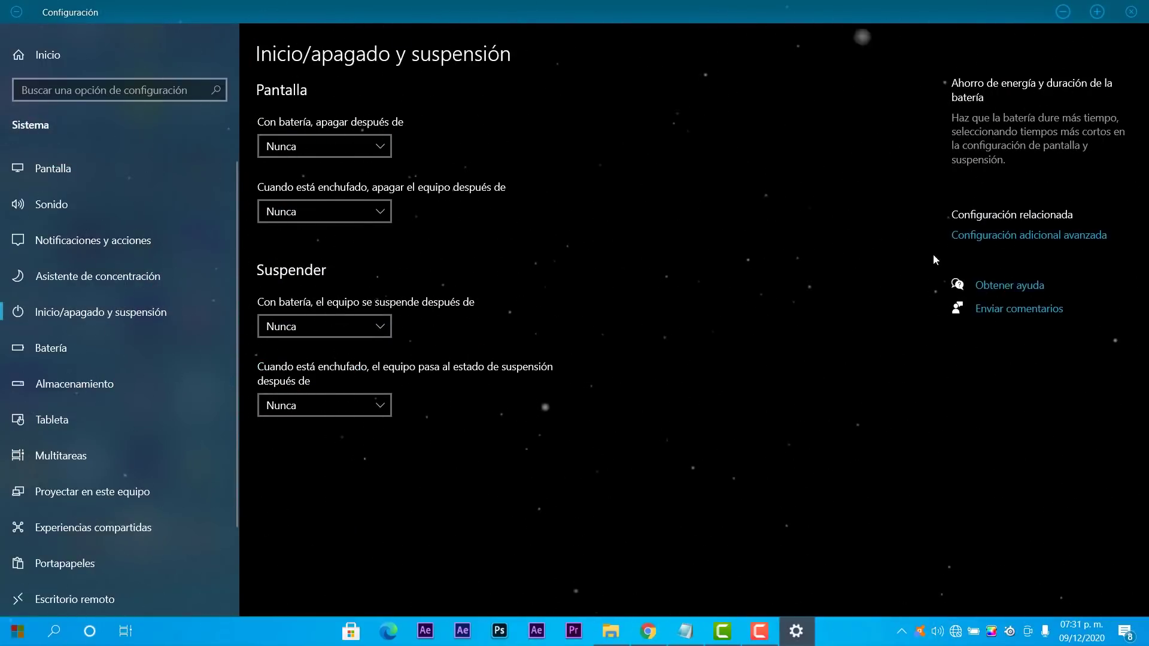
click(983, 239)
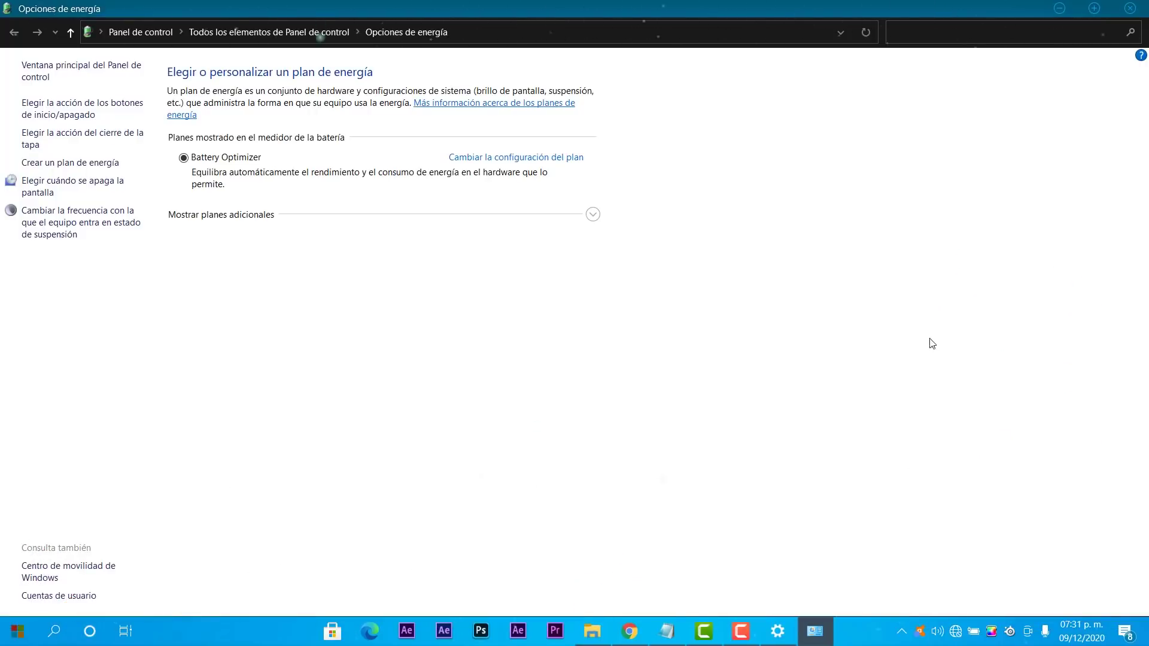
click(55, 119)
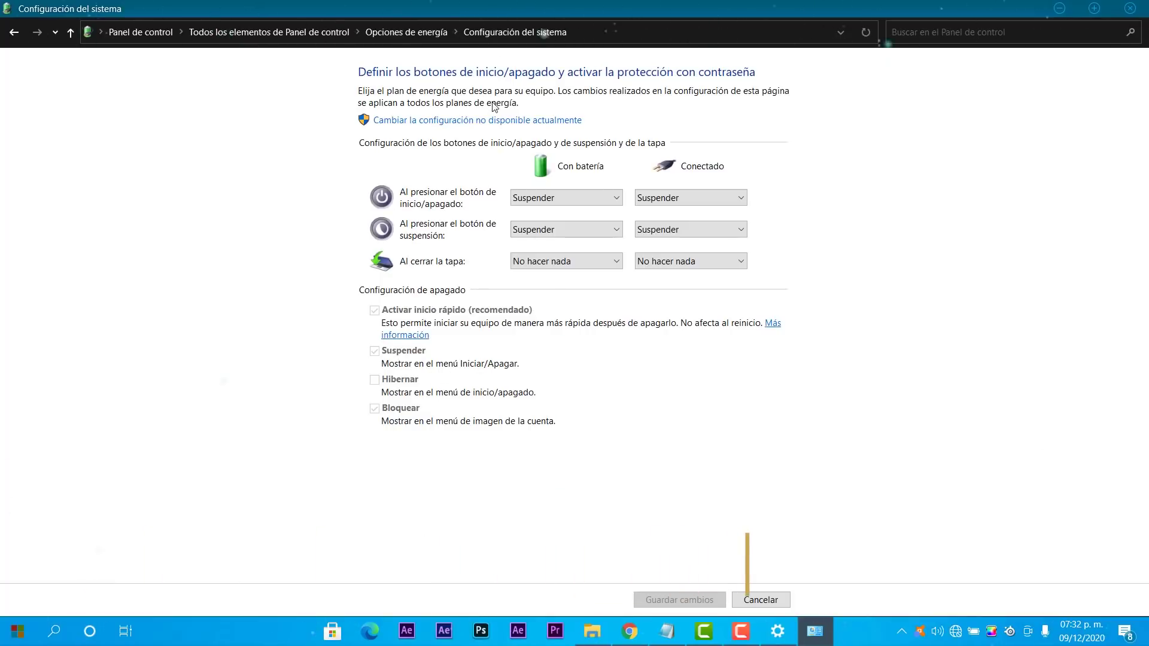
click(467, 121)
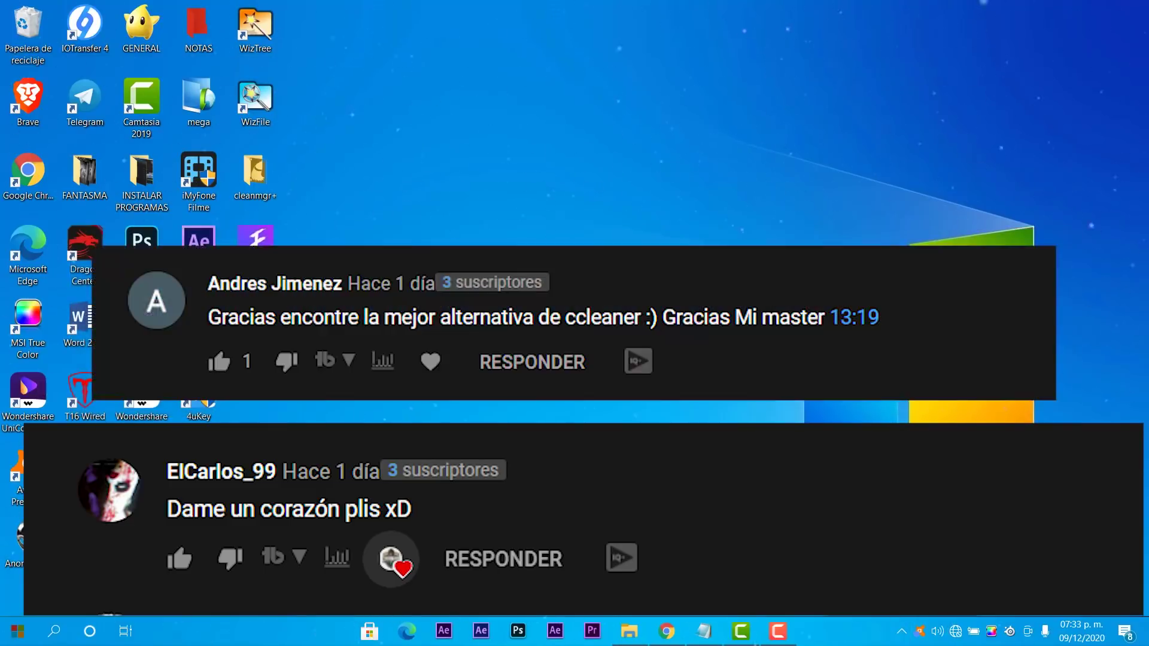
Step: Open Stardock Curtains from the programs running in the background and move its window clear of the desktop icons
click(901, 631)
click(841, 541)
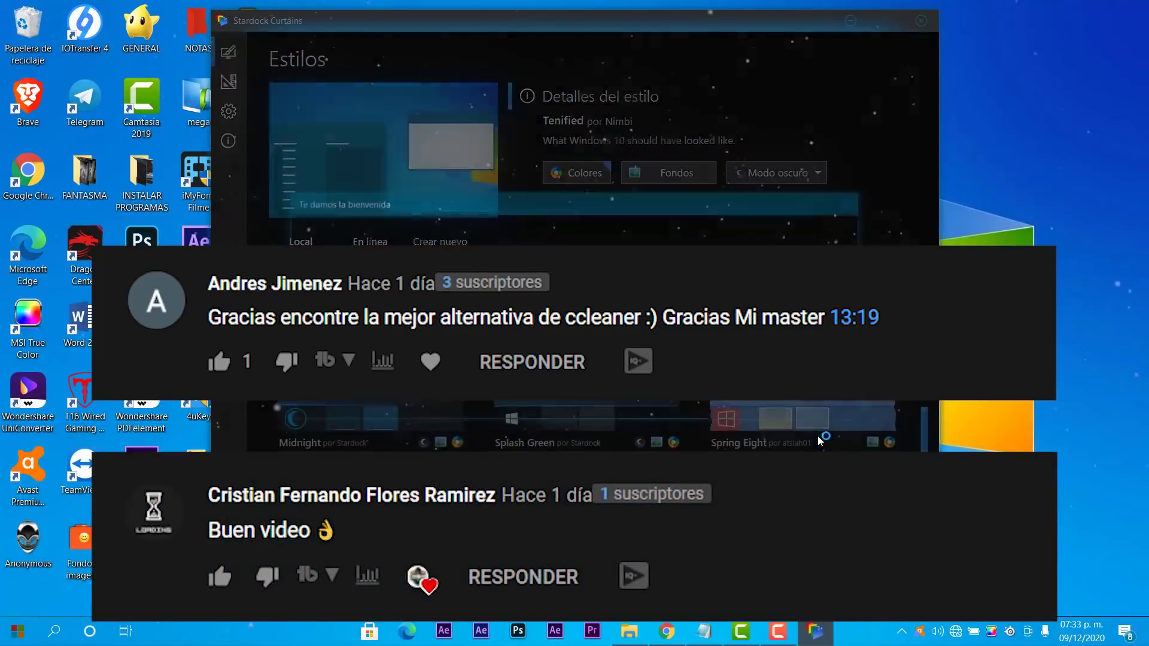
click(852, 203)
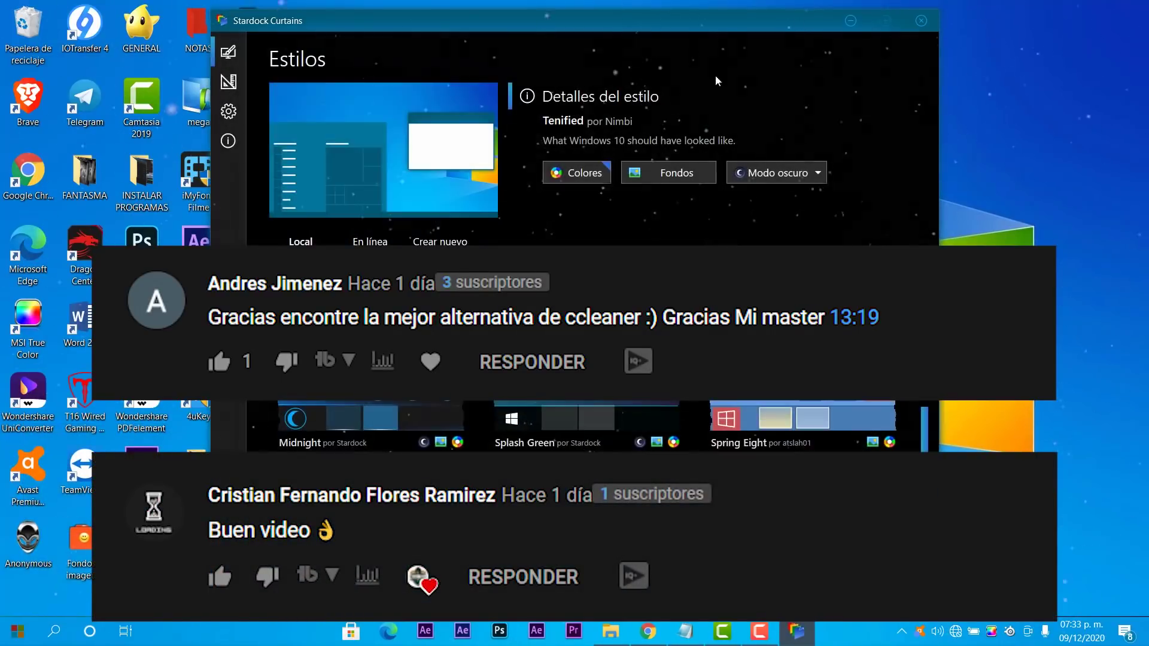
drag(668, 34, 770, 34)
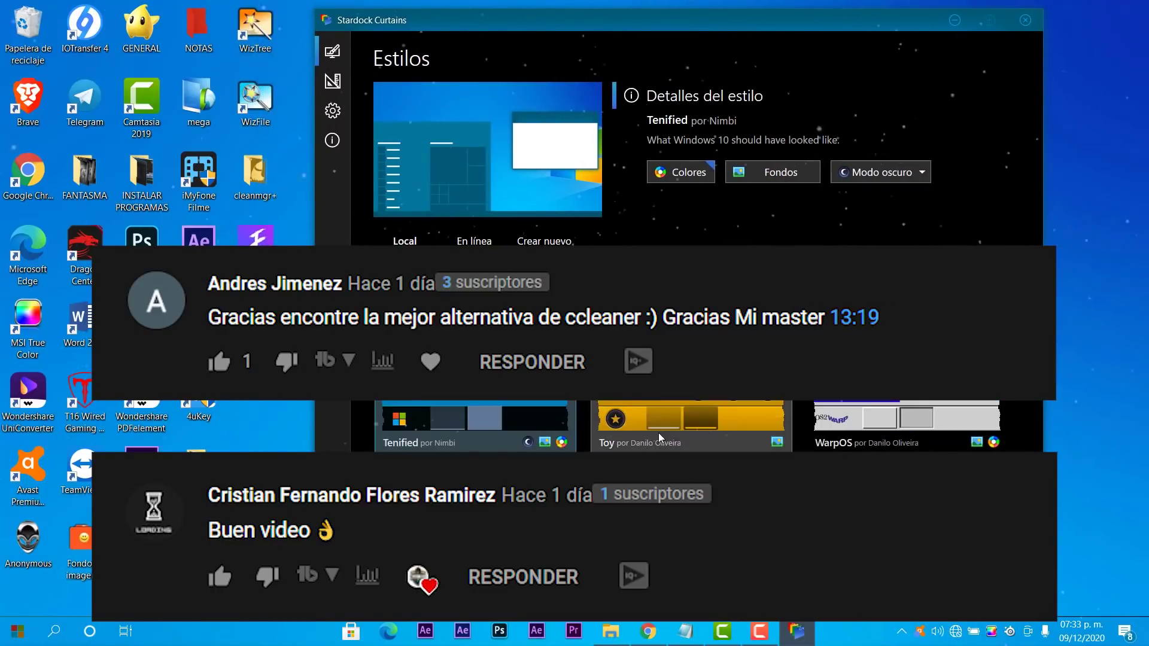
Step: Examine the local styles and the online style catalogue, return to the local styles, and close Stardock Curtains
scroll(639, 427, up, 10)
scroll(639, 427, down, 10)
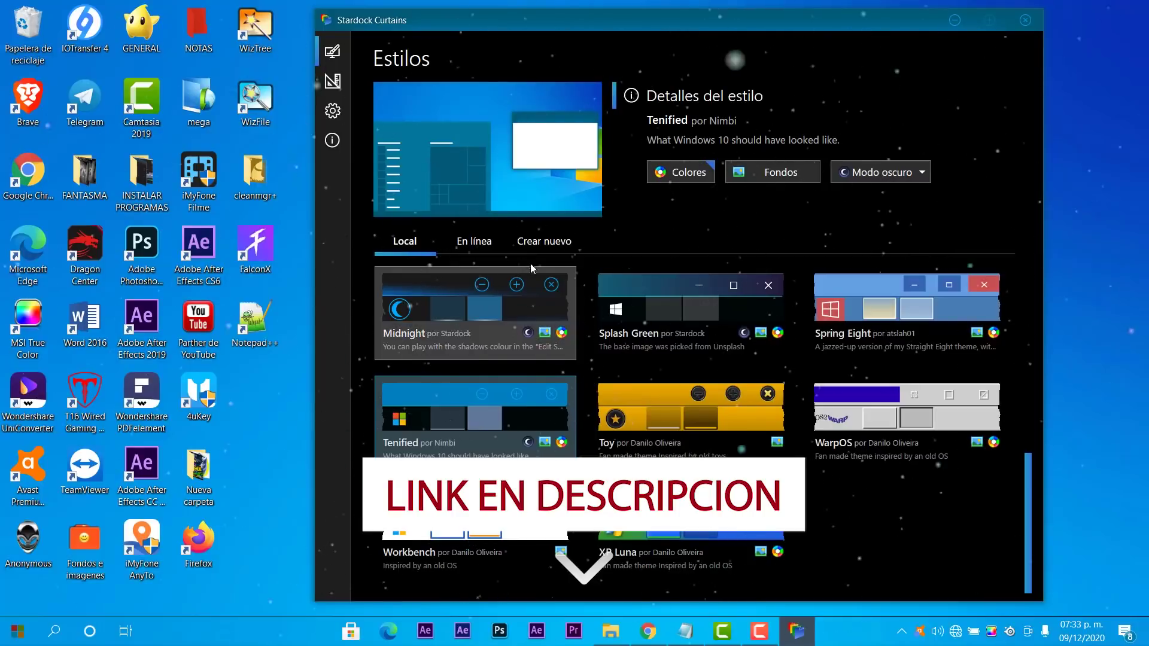
click(475, 242)
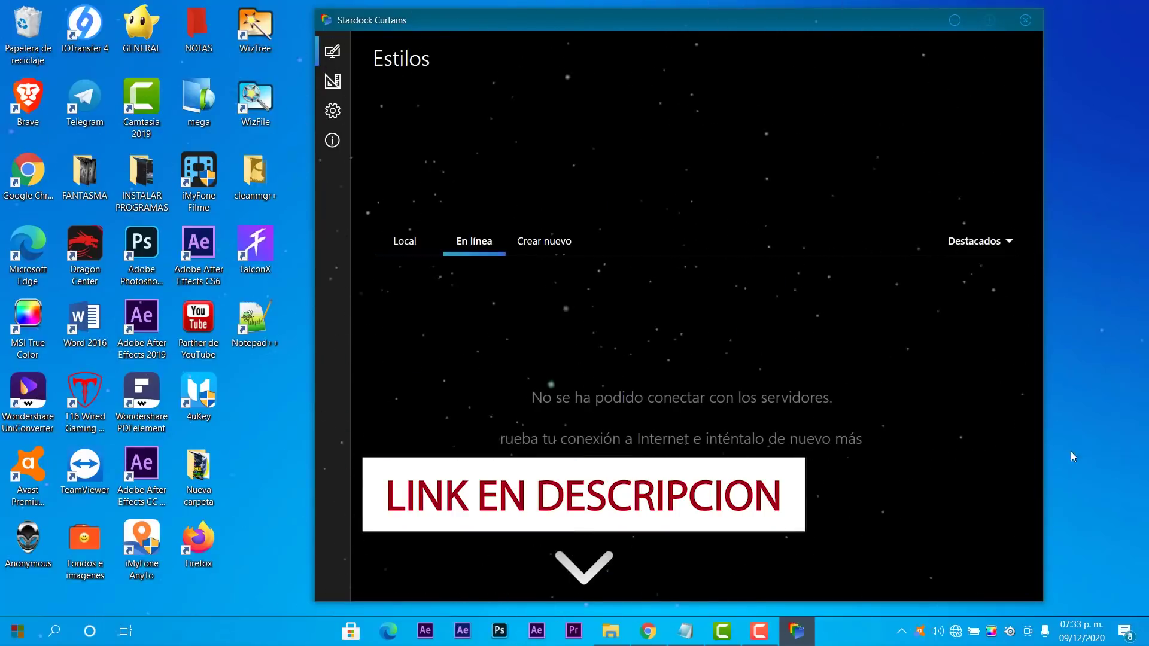
click(419, 242)
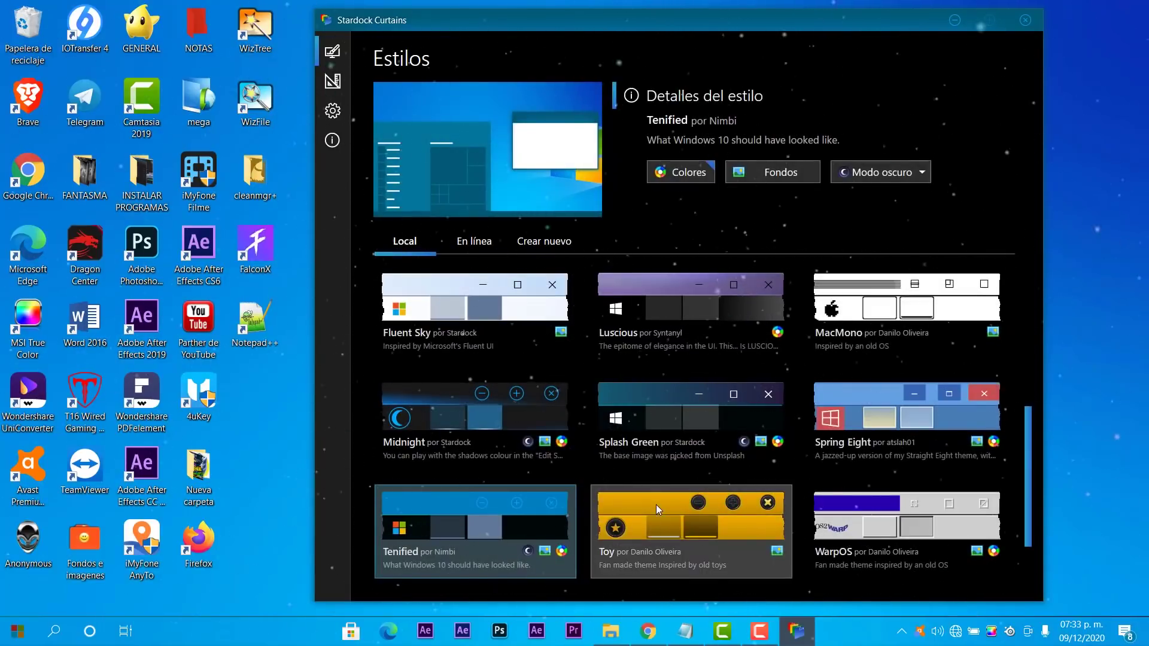
click(1024, 21)
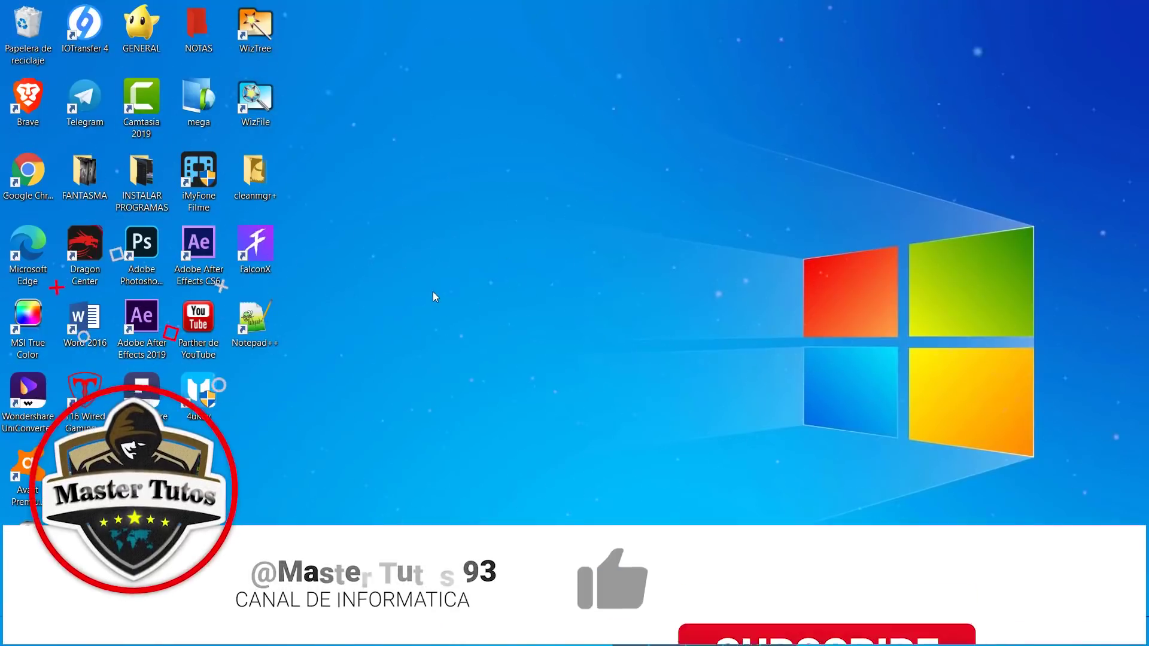
drag(1147, 231, 0, 3)
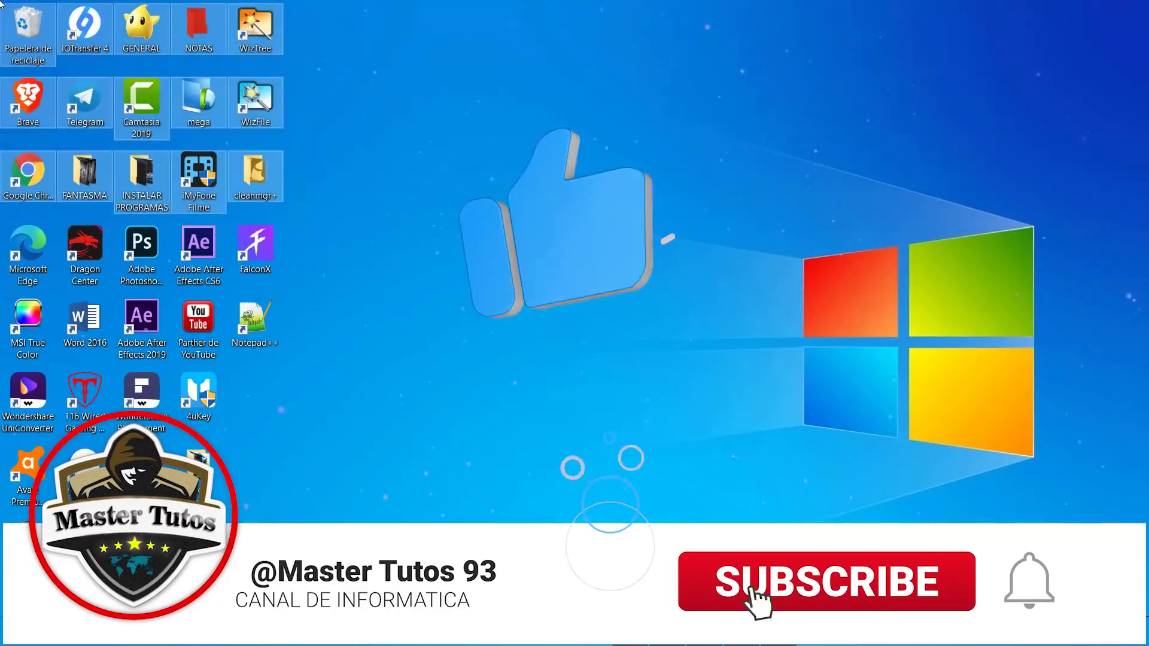
click(902, 345)
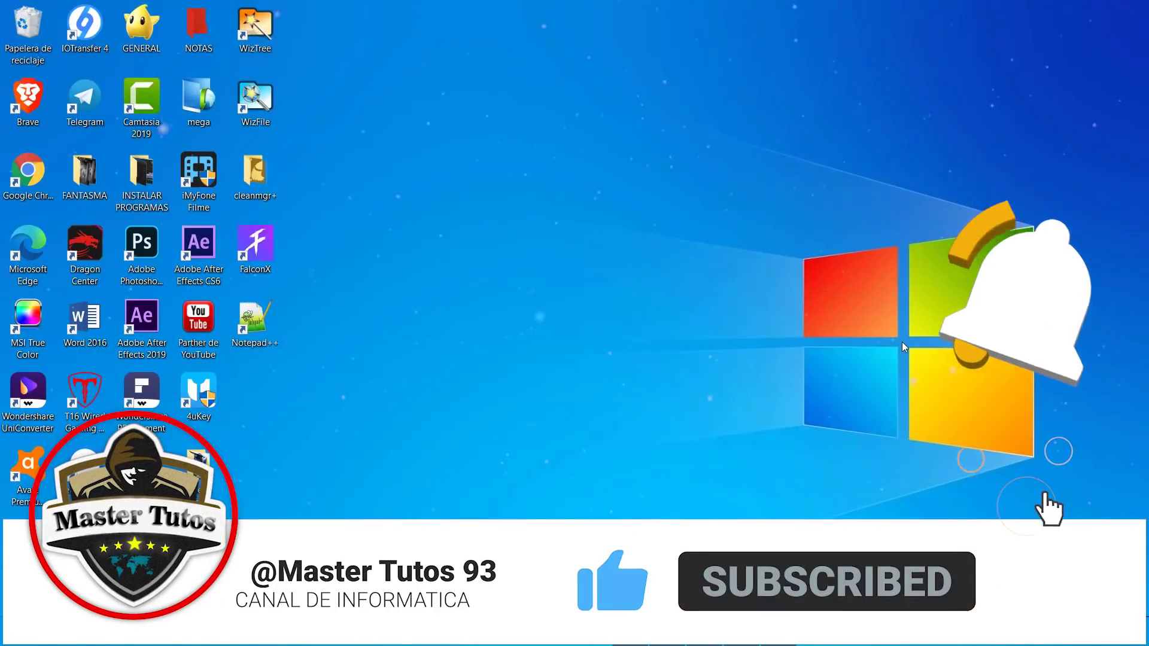